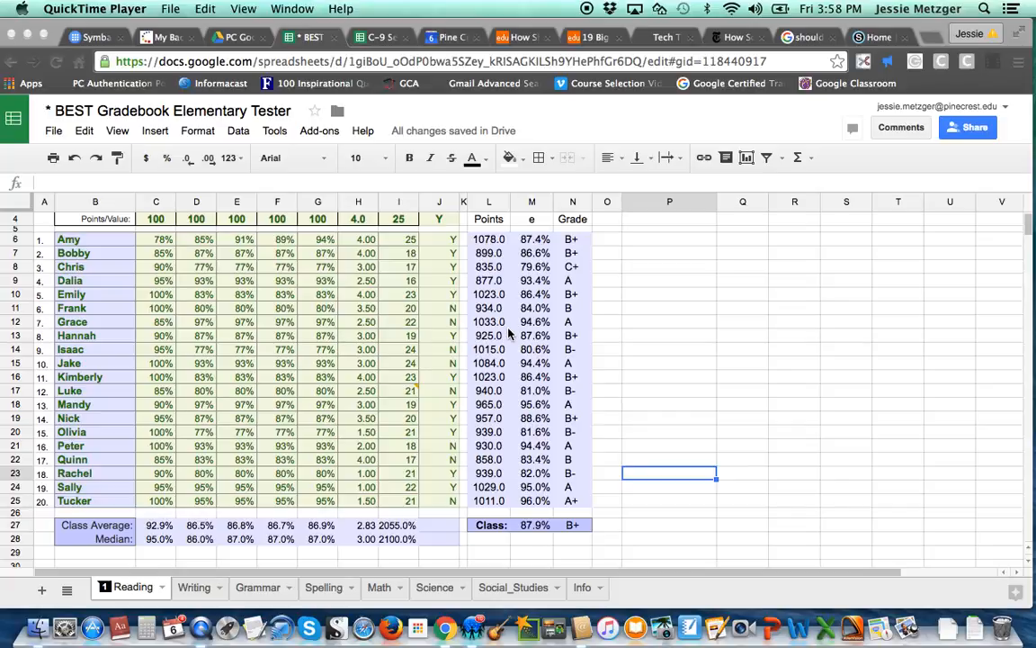
- Select the Completion values for all twenty students and insert a chart from them
scroll(676, 334, up, 1)
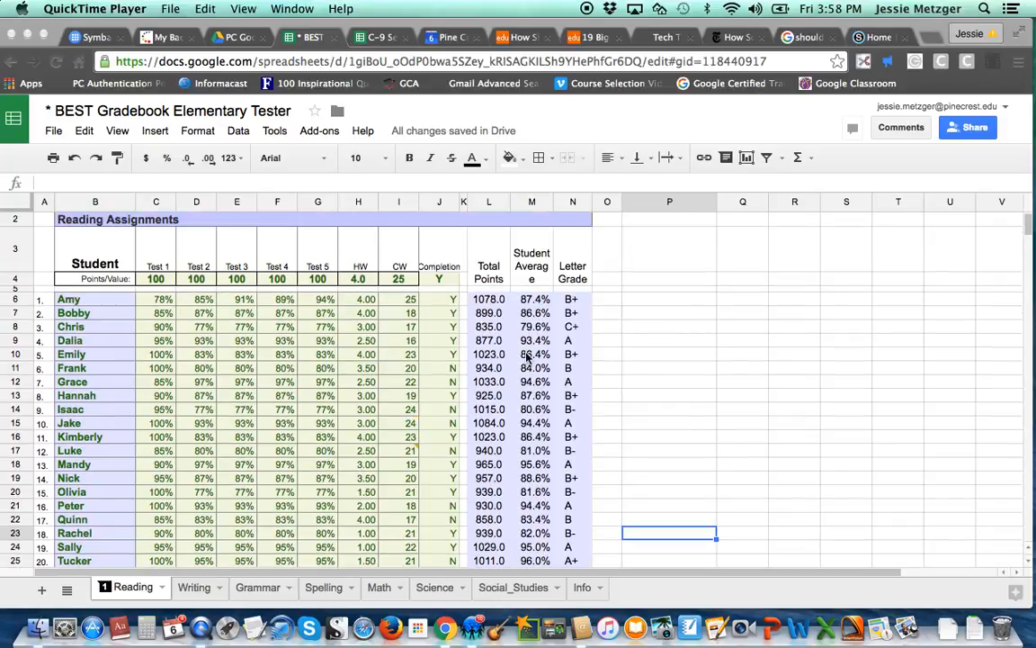
click(434, 306)
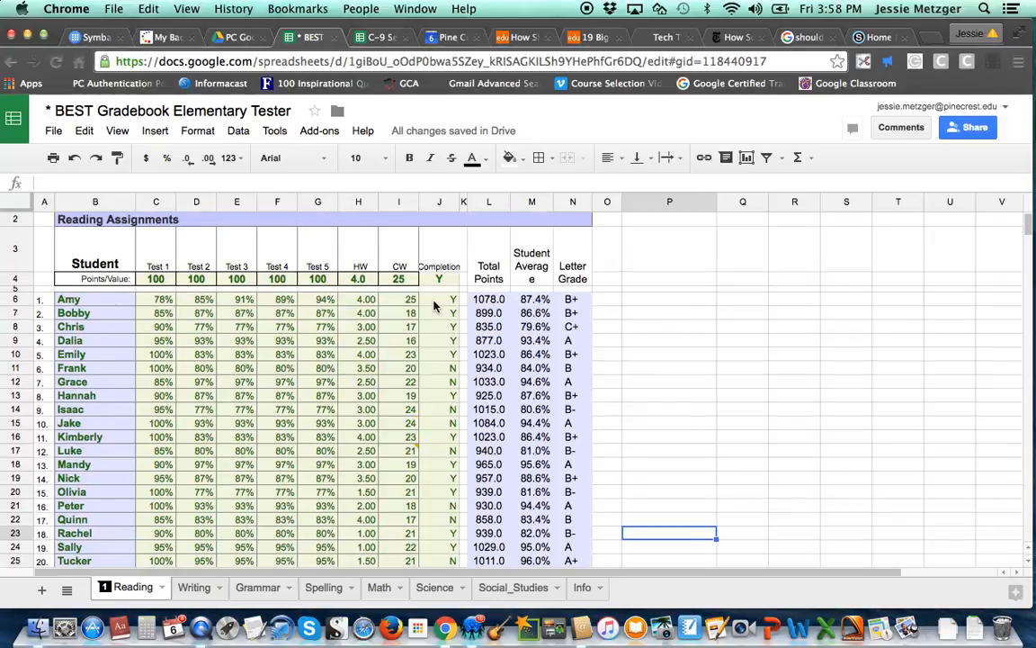
click(142, 299)
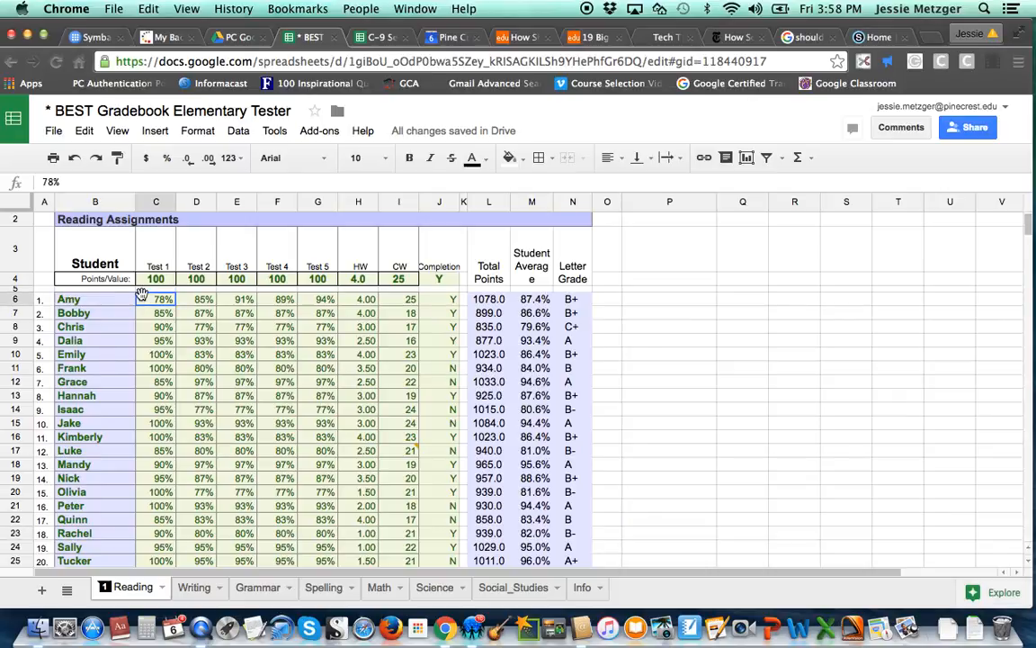
click(438, 304)
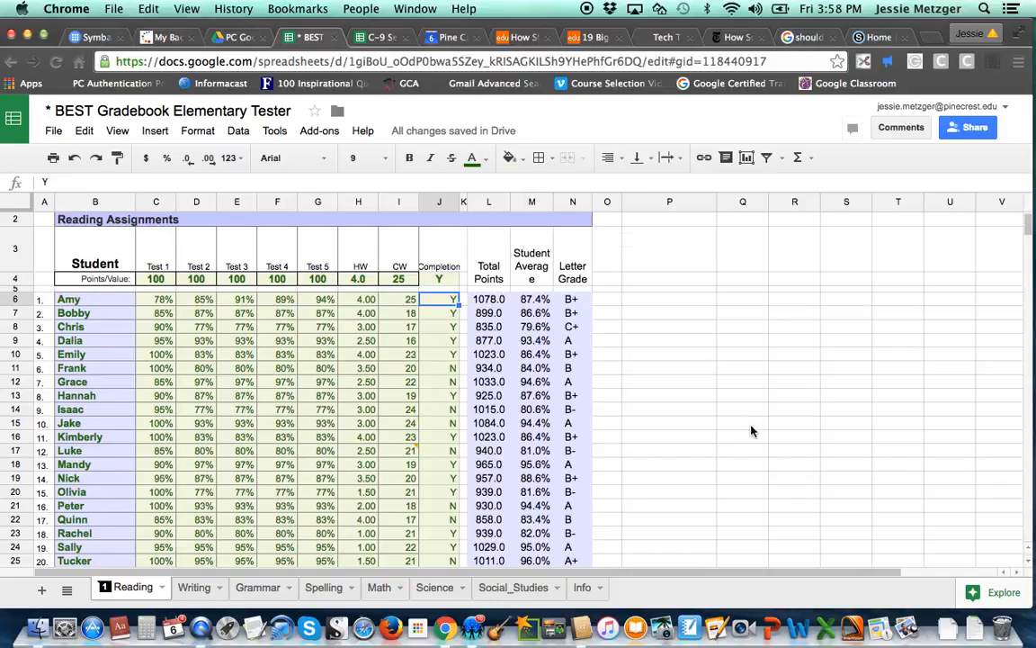
scroll(752, 431, down, 2)
scroll(436, 502, up, 2)
drag(433, 302, 450, 501)
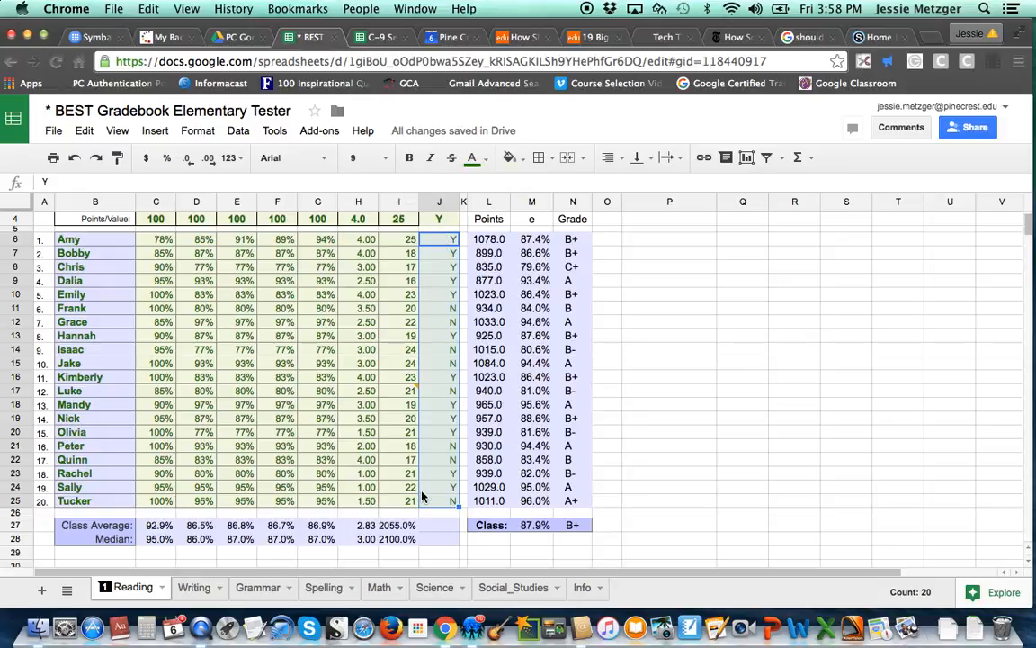
click(151, 131)
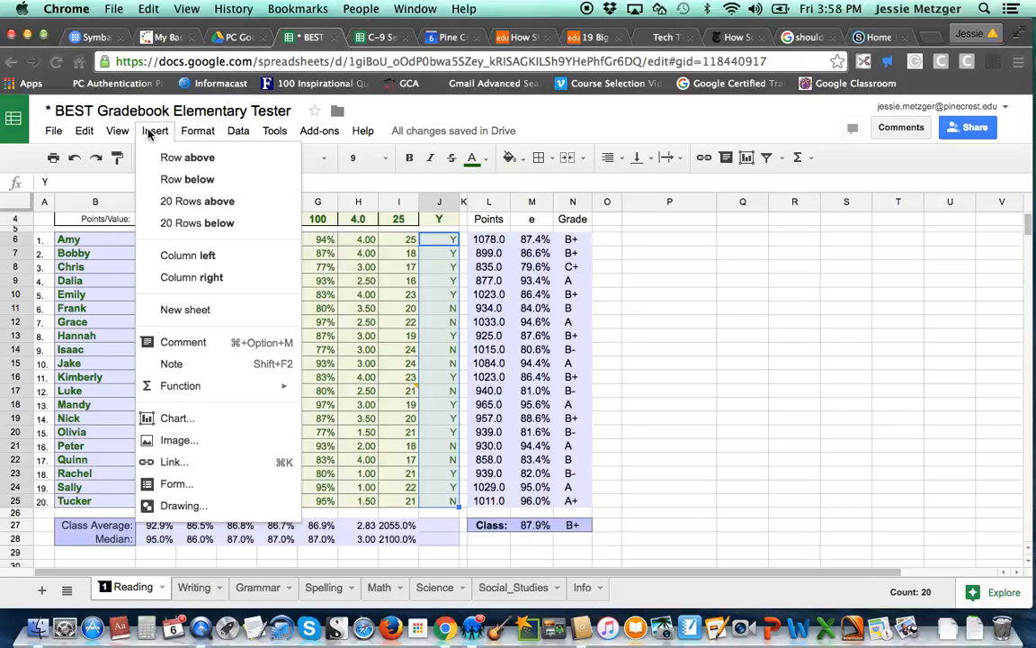
click(211, 428)
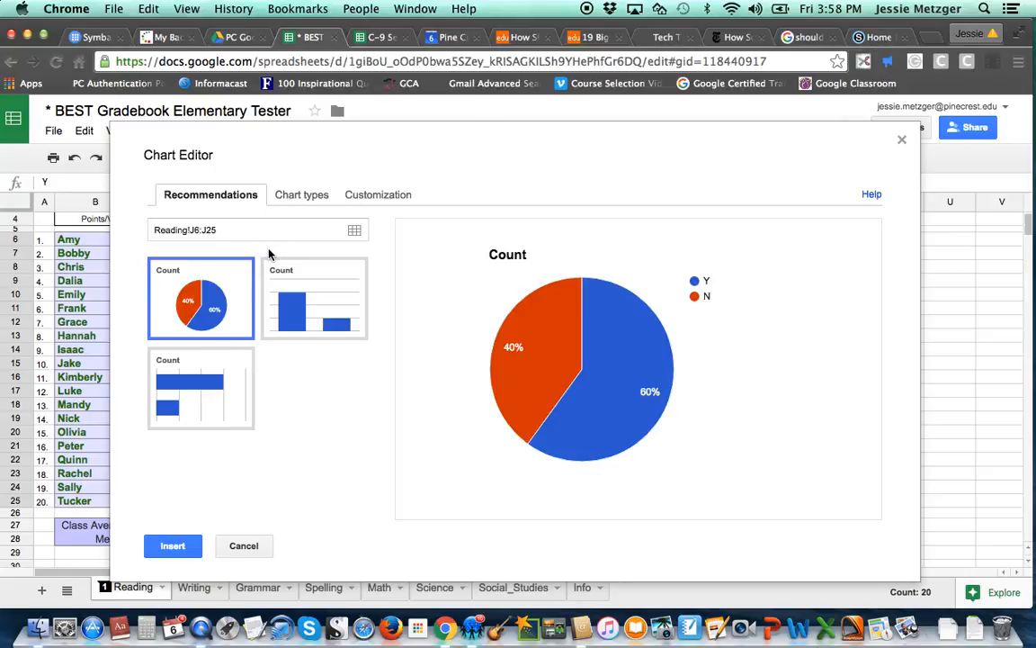
- Title the pie chart Completion and insert it into the sheet
click(363, 200)
drag(206, 296, 114, 277)
text(Completion)
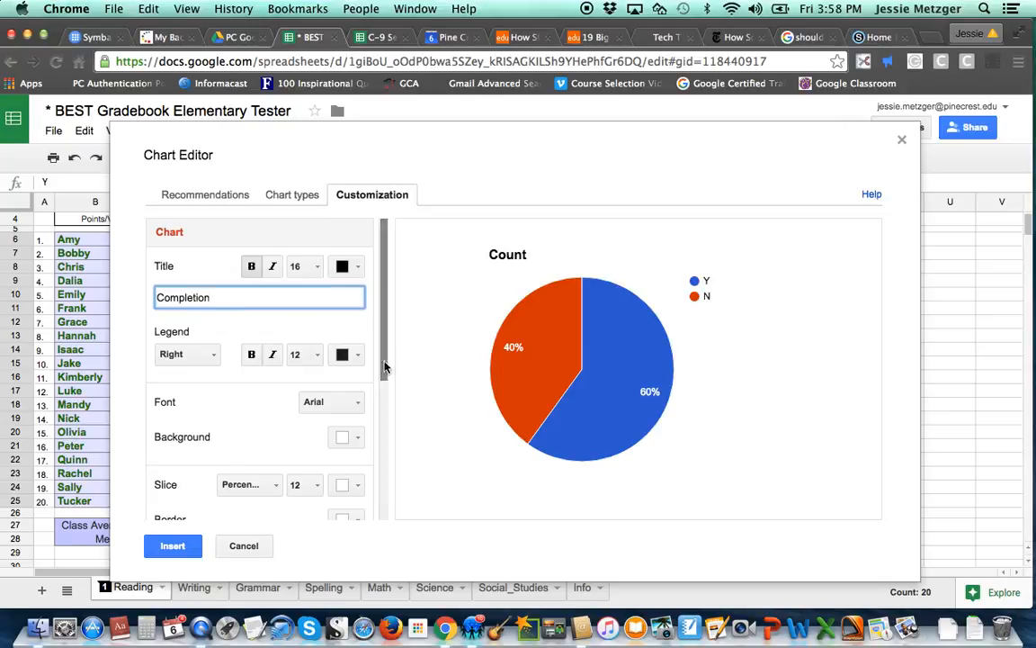
drag(383, 365, 385, 483)
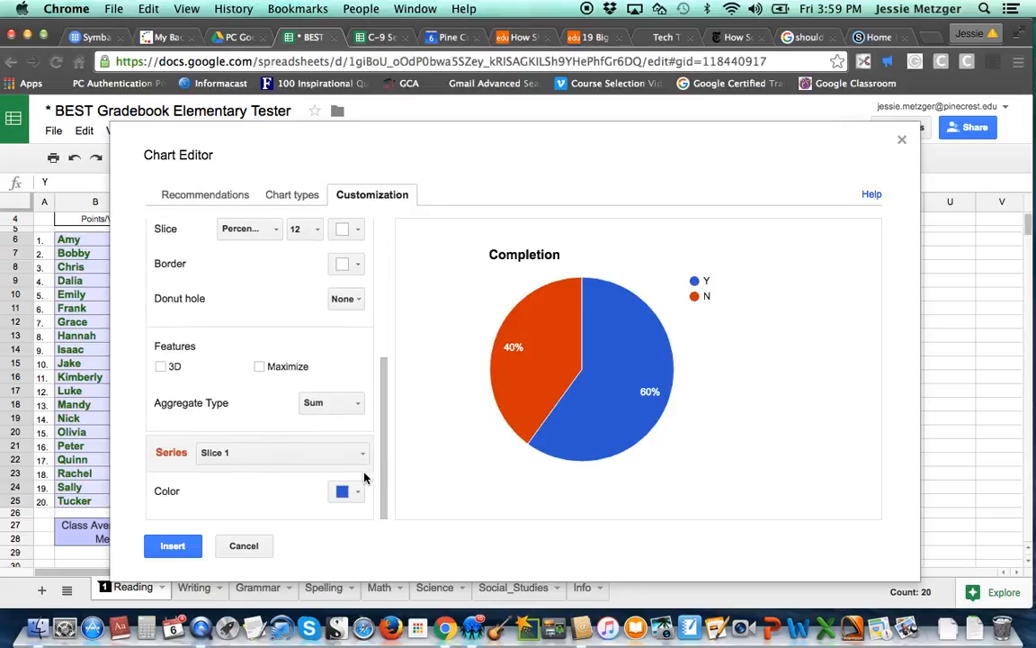
drag(384, 418, 383, 279)
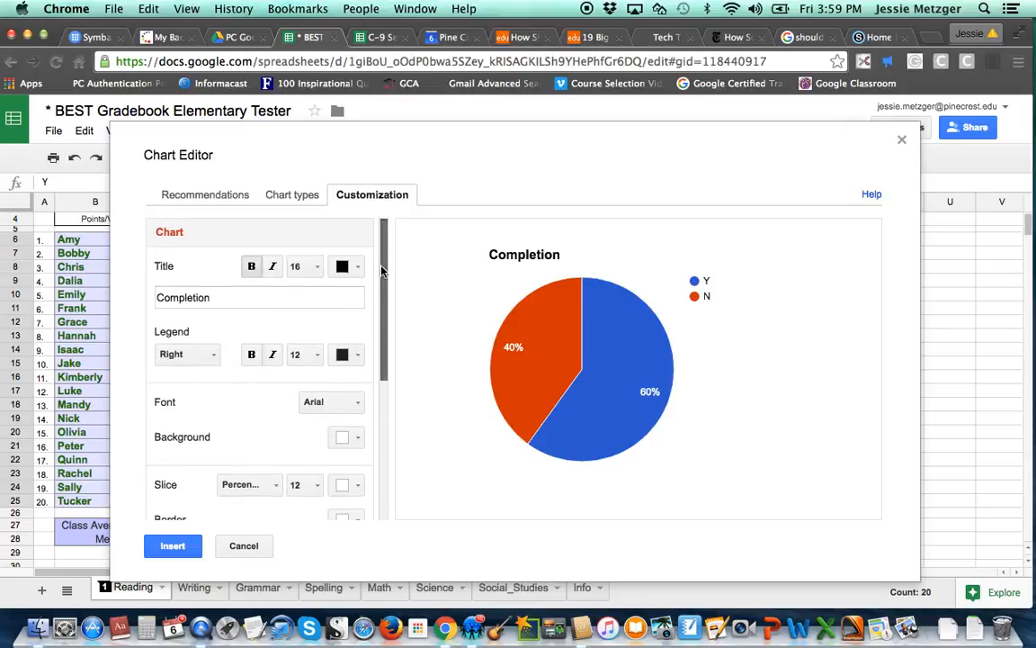
click(173, 545)
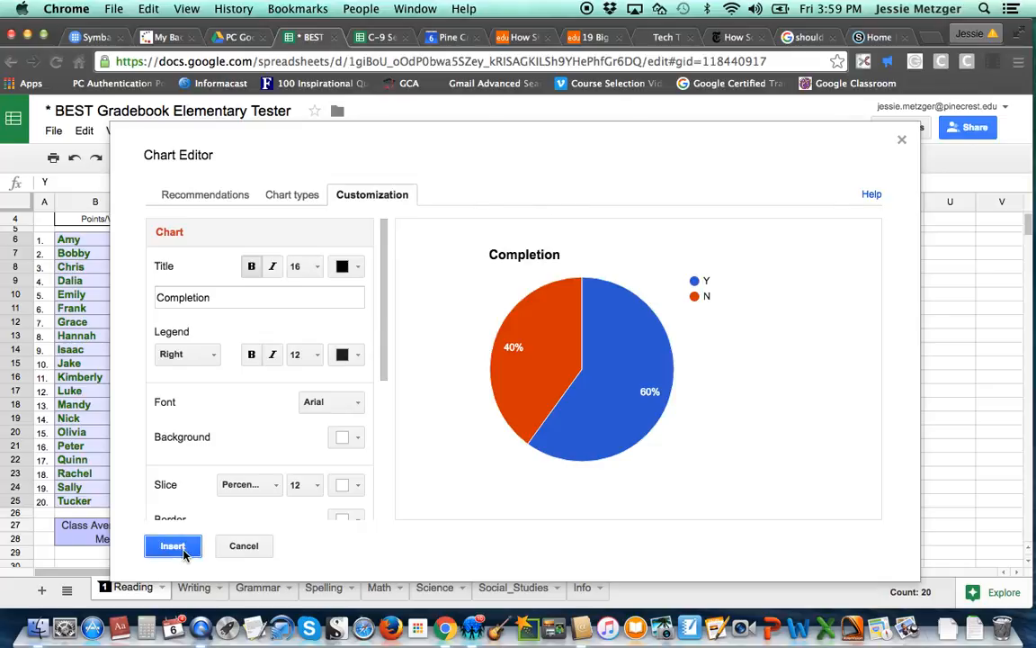
- Move the Completion chart left over the score columns and enlarge it slightly
drag(823, 248, 743, 249)
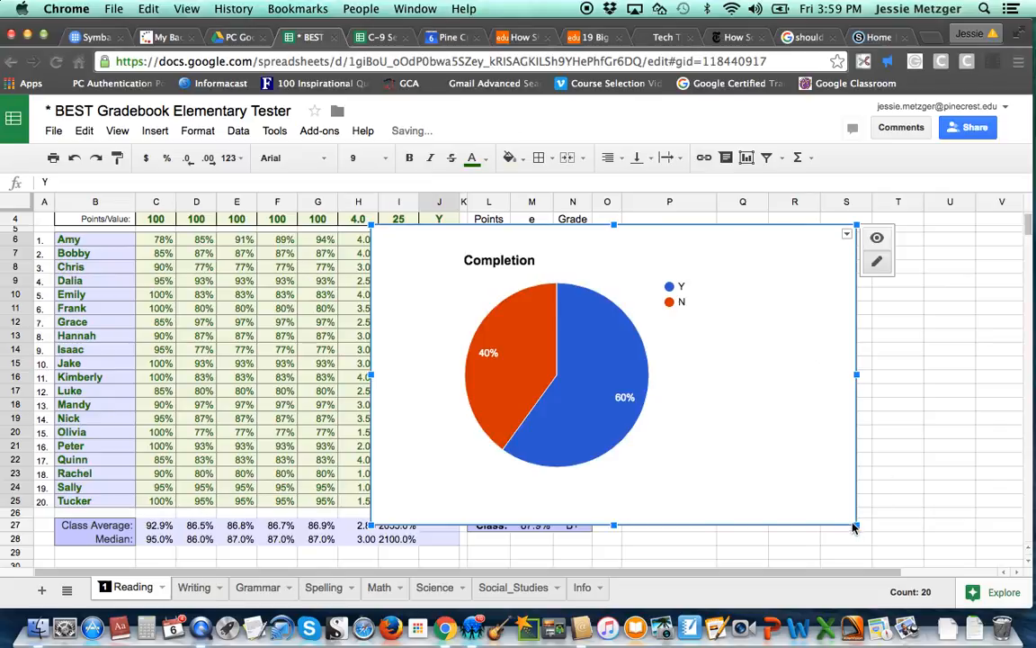
drag(856, 525, 870, 504)
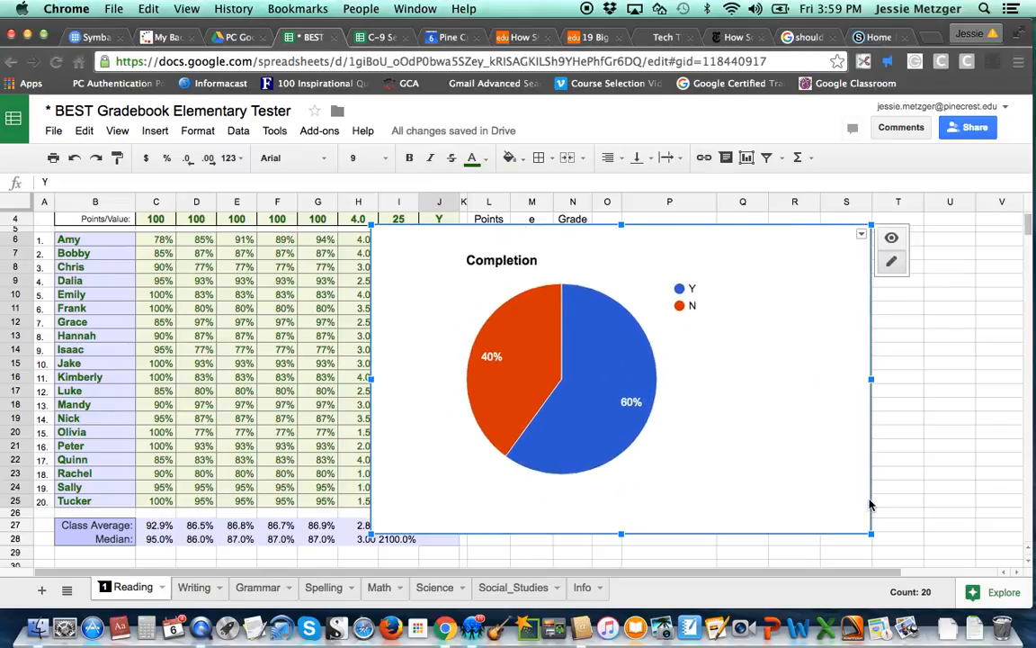
click(861, 237)
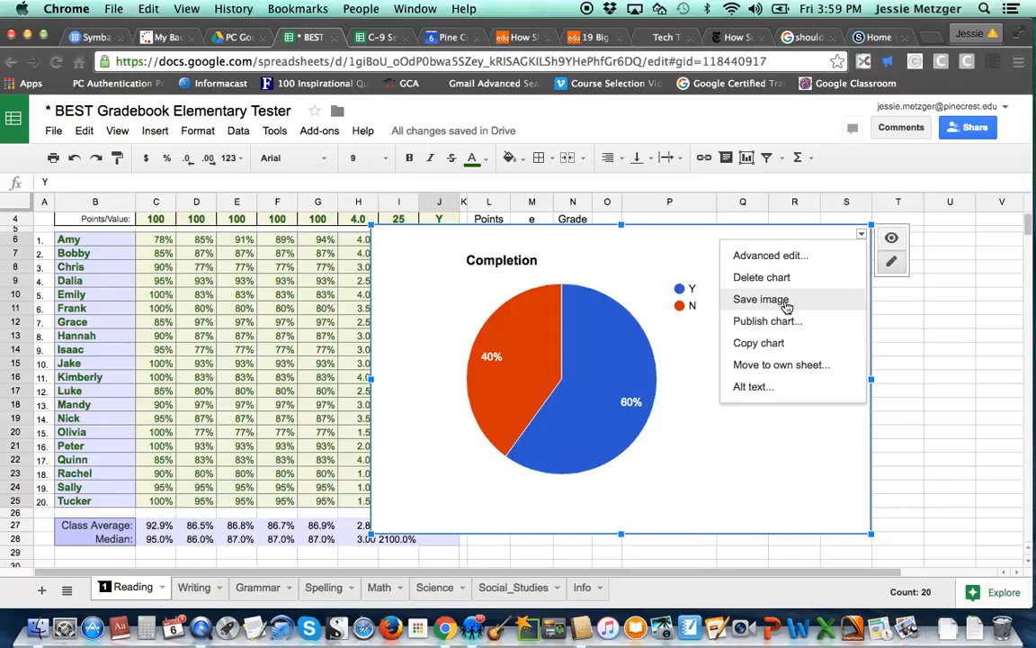
click(912, 322)
click(791, 267)
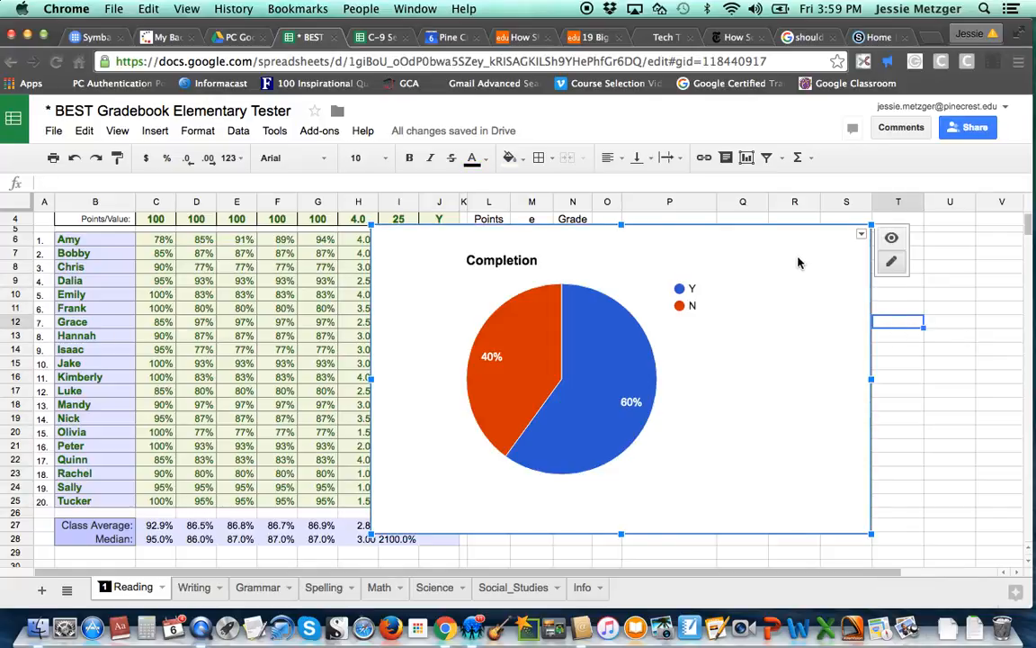
- Delete the Completion chart
click(861, 235)
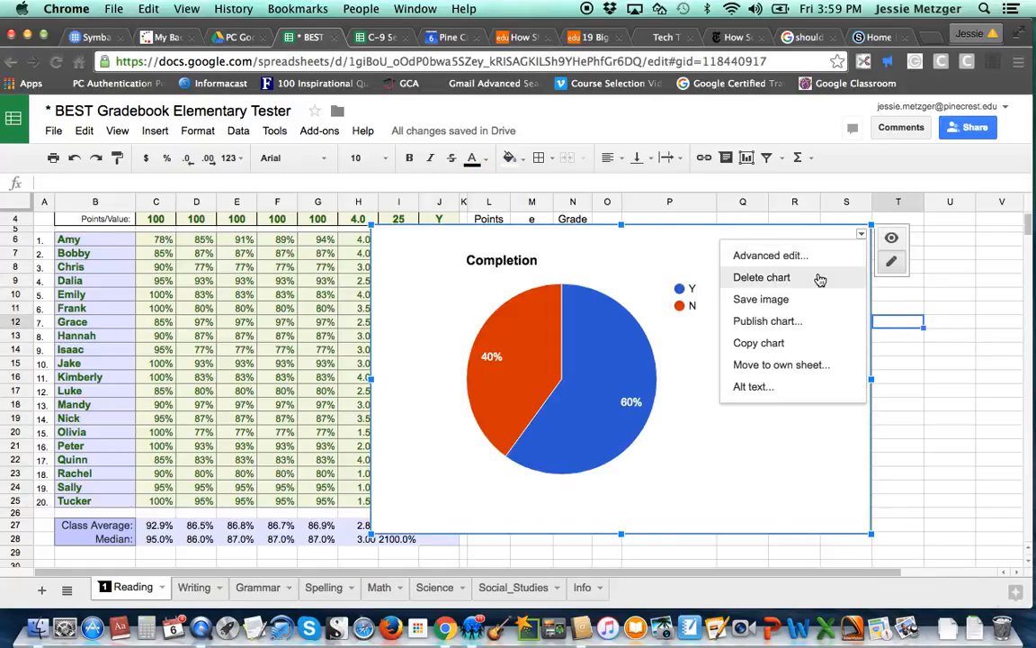
click(782, 277)
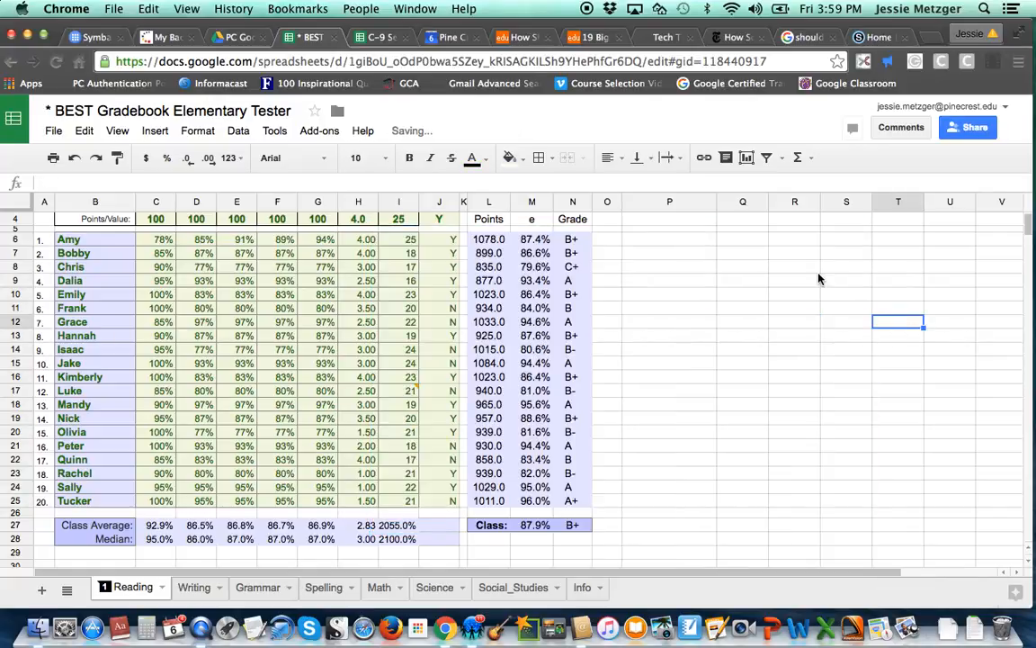
- Select Amy's five test scores and start a new chart from them
click(146, 241)
drag(145, 241, 320, 241)
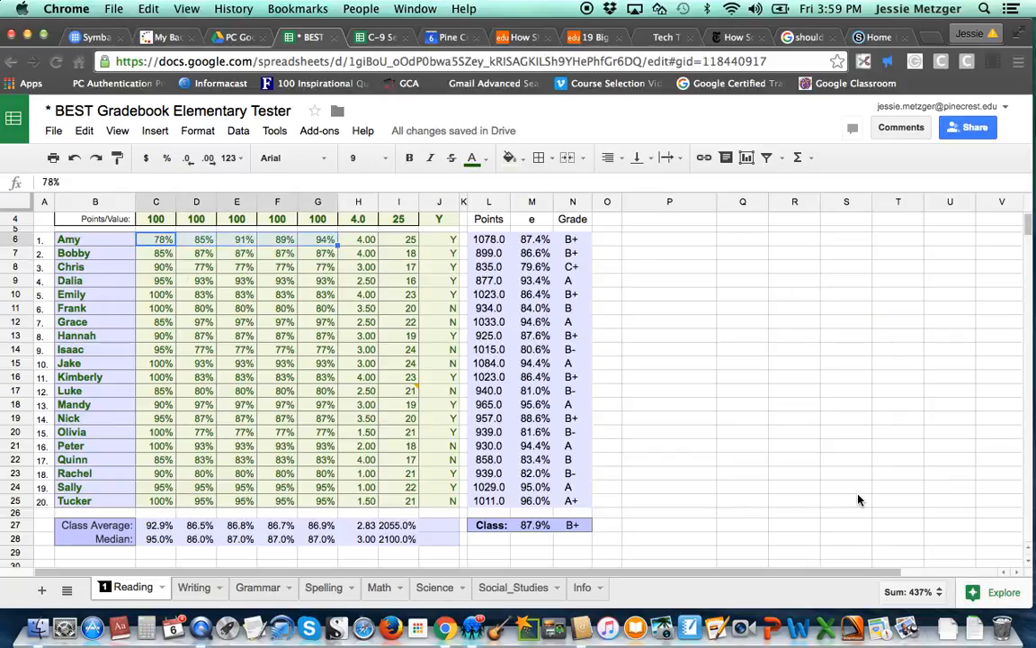
scroll(772, 443, up, 2)
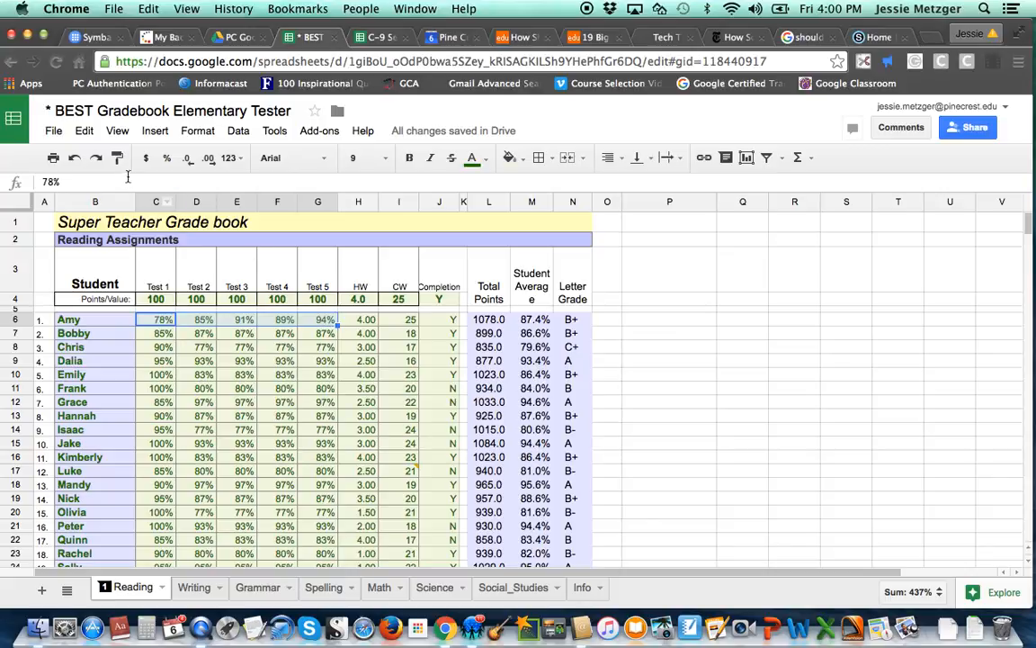
click(146, 131)
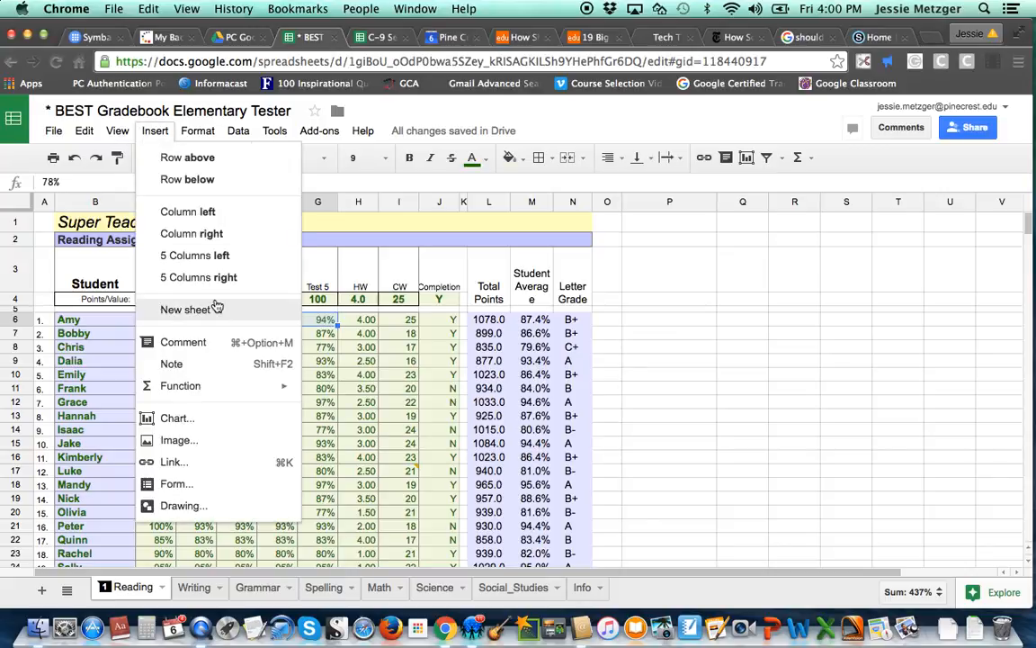
click(198, 419)
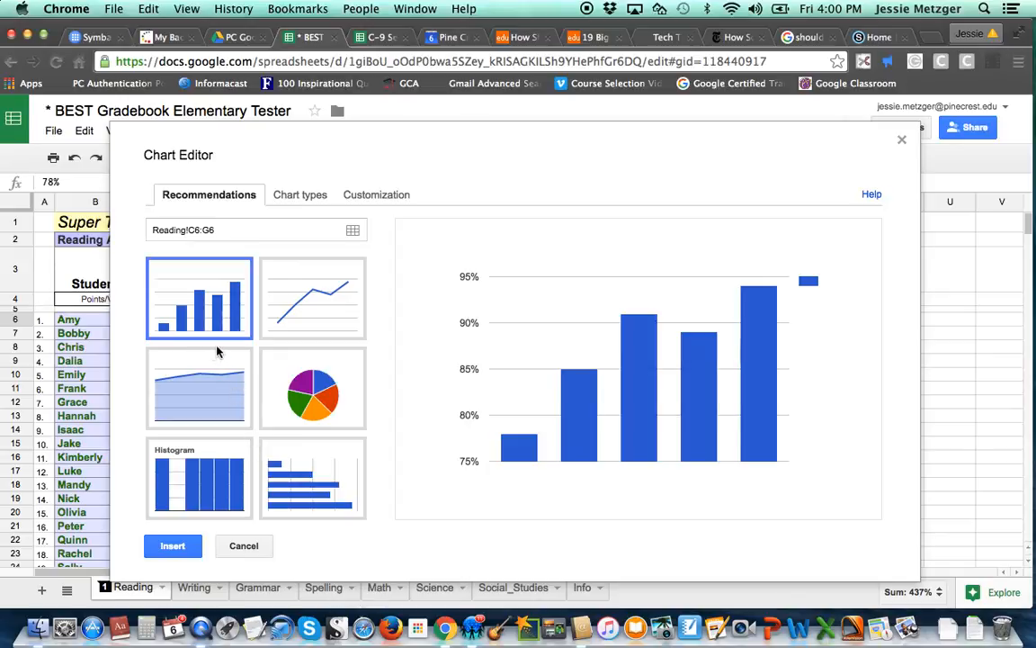
- Choose the line chart recommendation, after browsing the chart types, and insert it
click(282, 305)
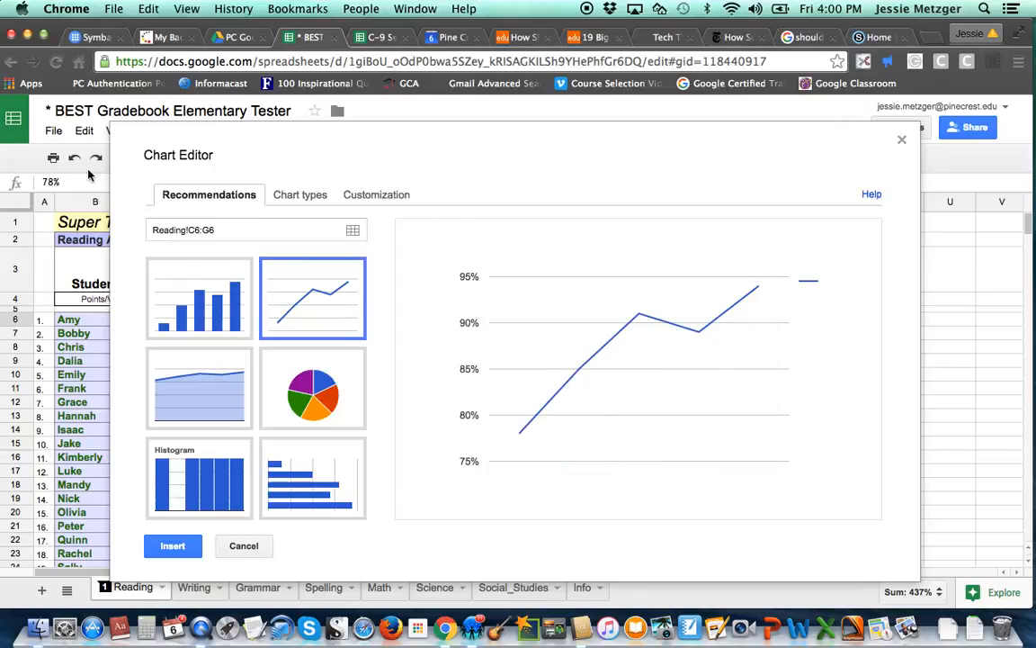
click(318, 197)
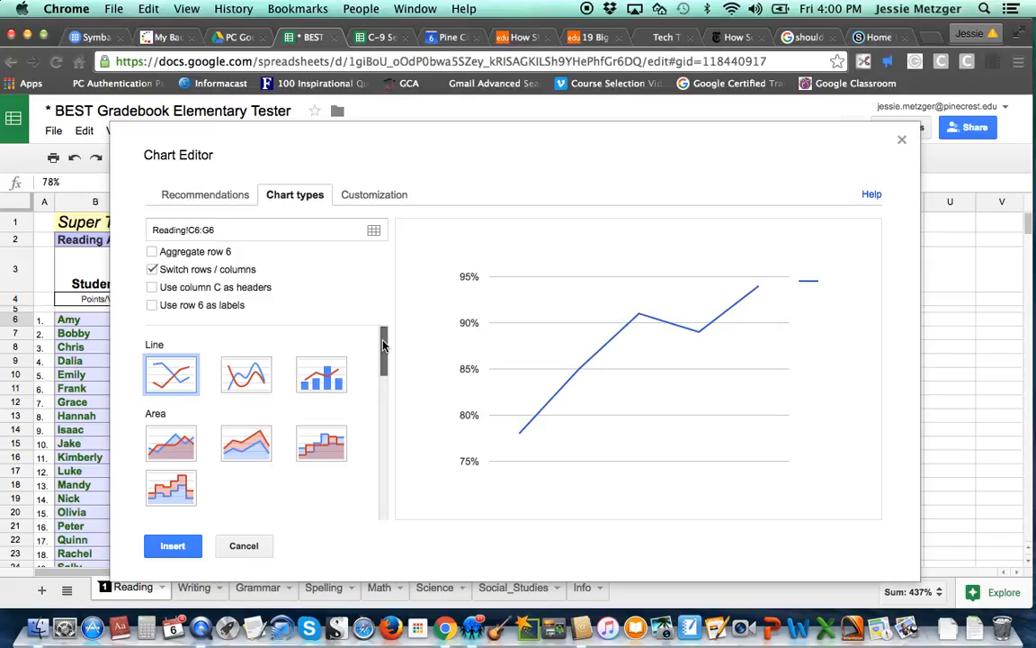
drag(383, 343, 381, 504)
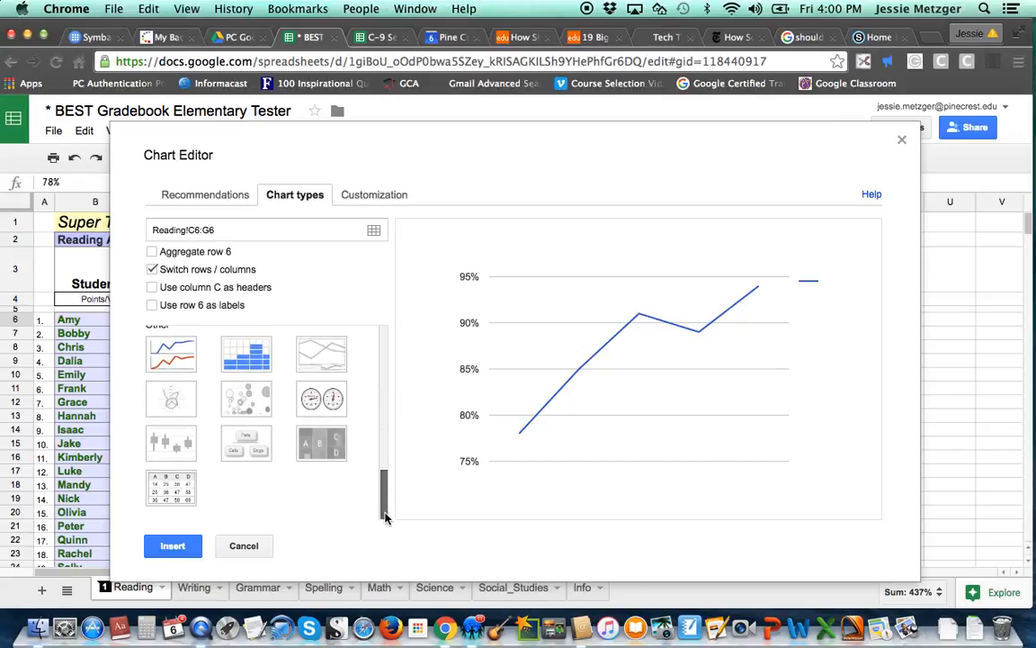
click(200, 205)
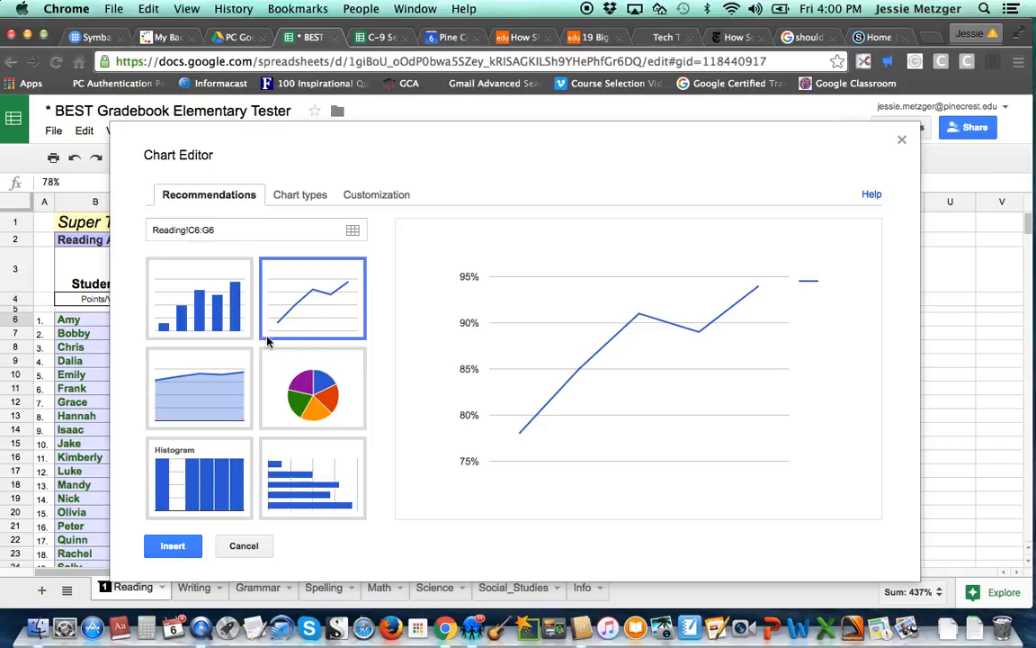
click(186, 550)
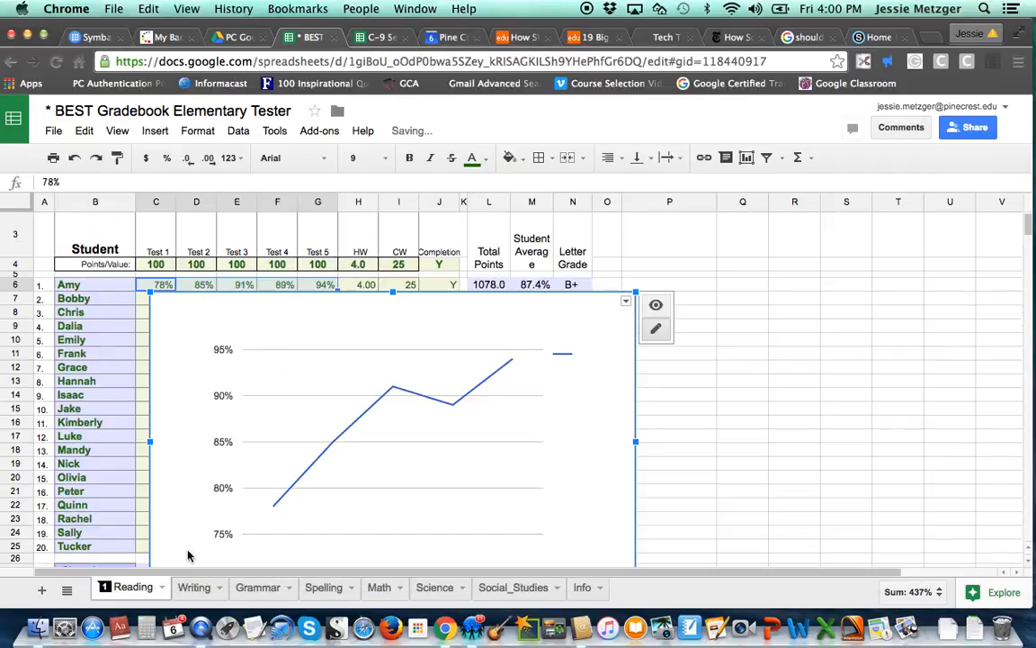
- Save the line chart as an image and move it beside the test score columns
click(625, 301)
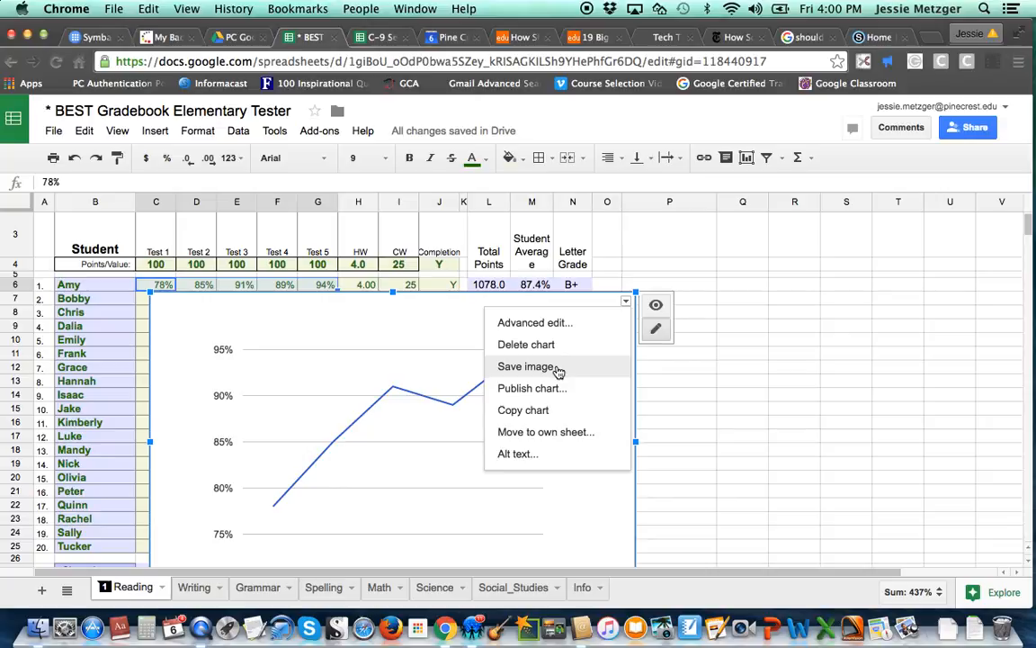
click(527, 366)
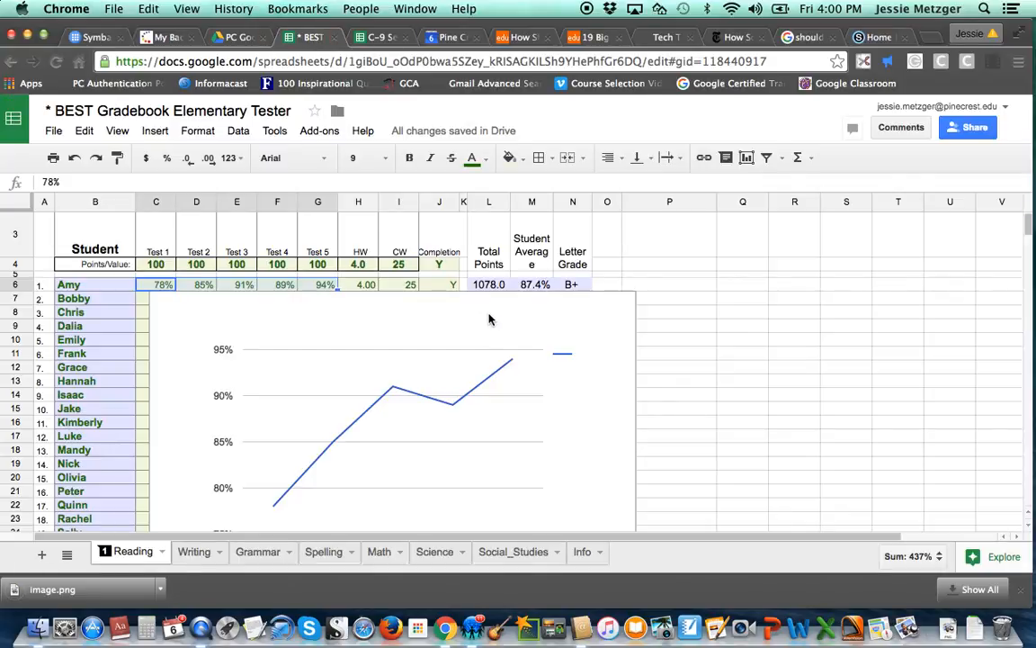
click(489, 320)
drag(490, 320, 801, 171)
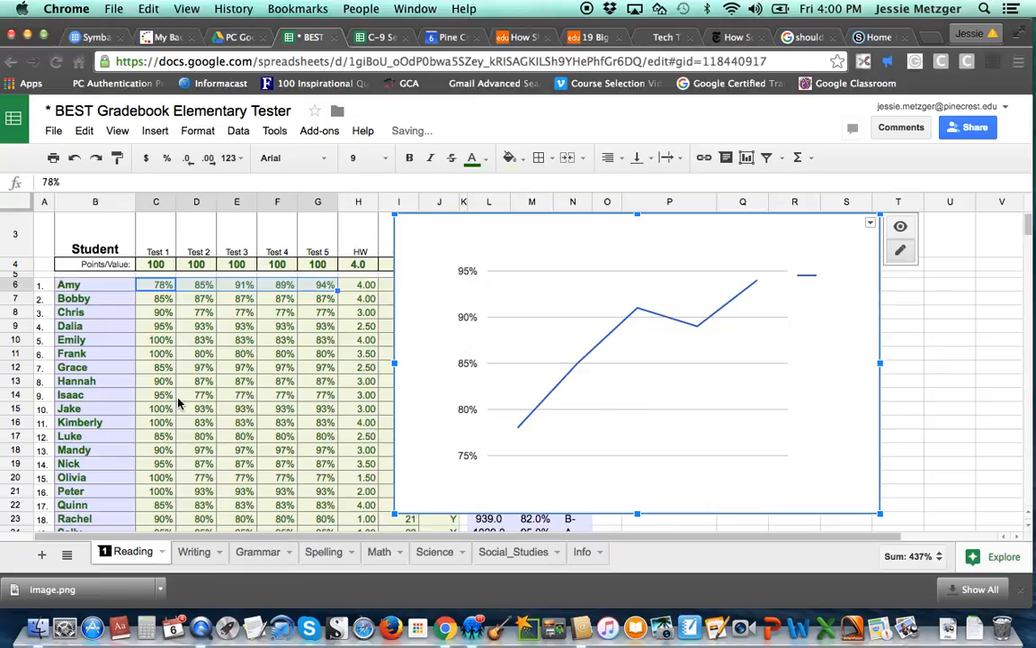